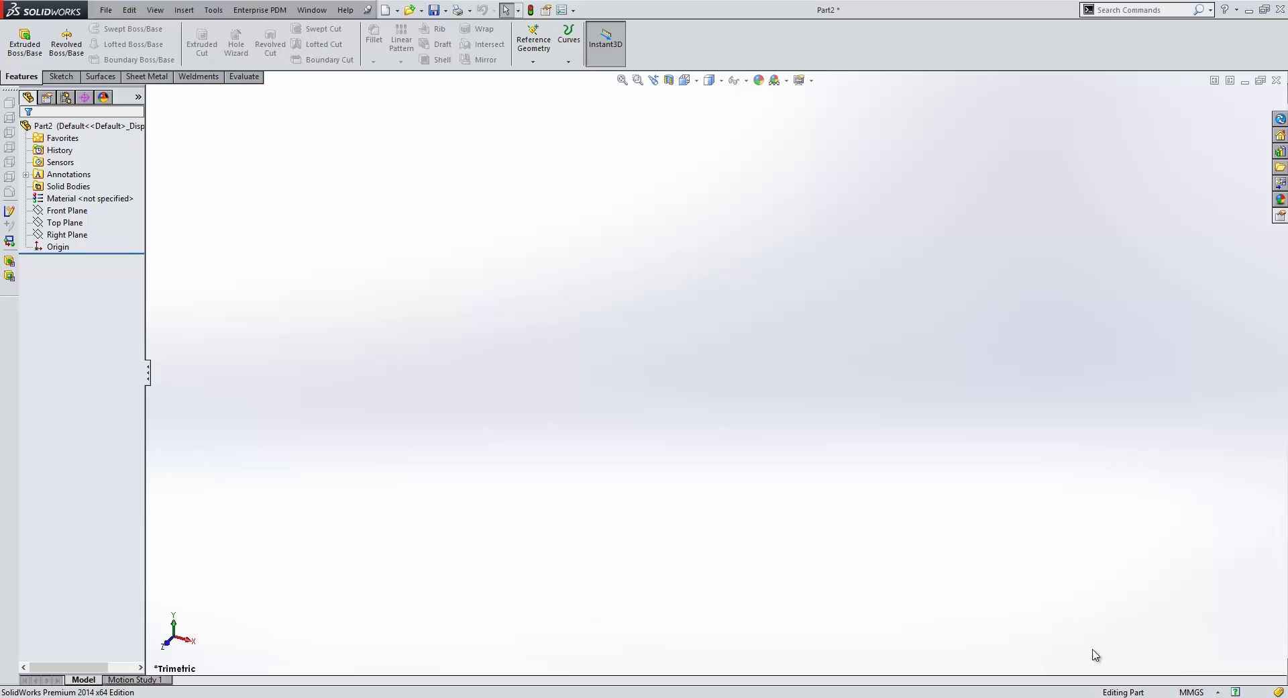
# Review the custom file properties of the empty part and leave them unchanged
pyautogui.click(546, 10)
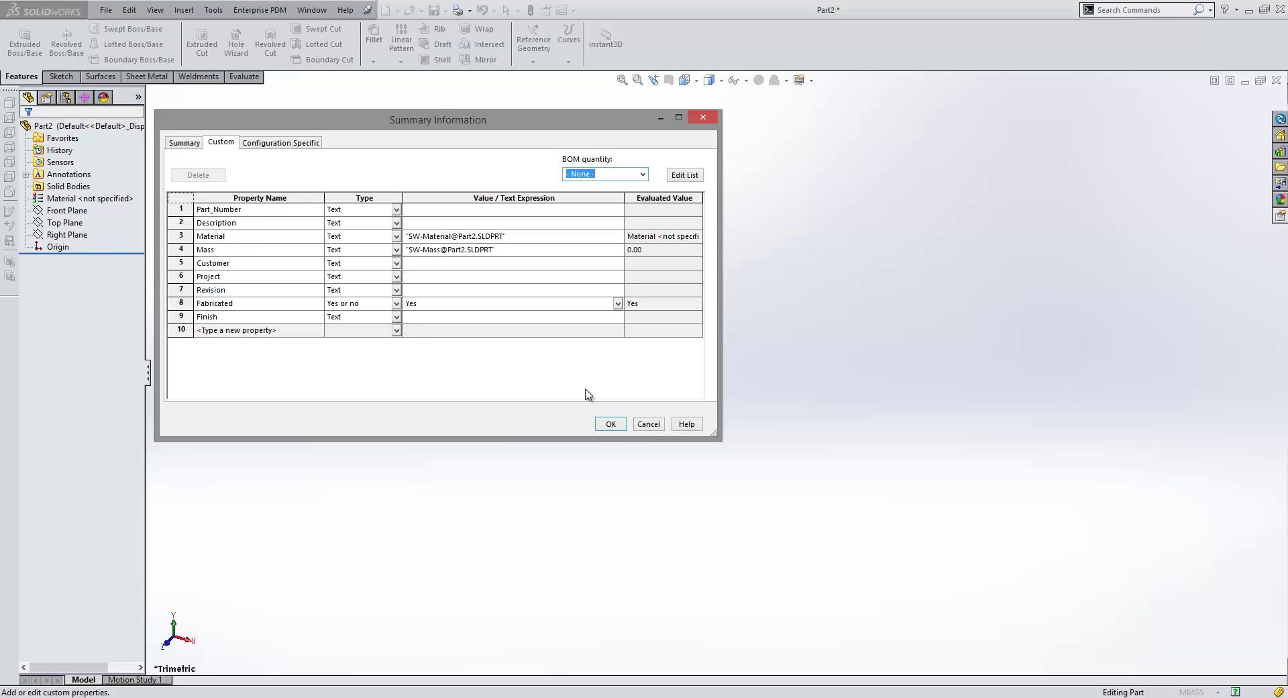
pyautogui.click(655, 428)
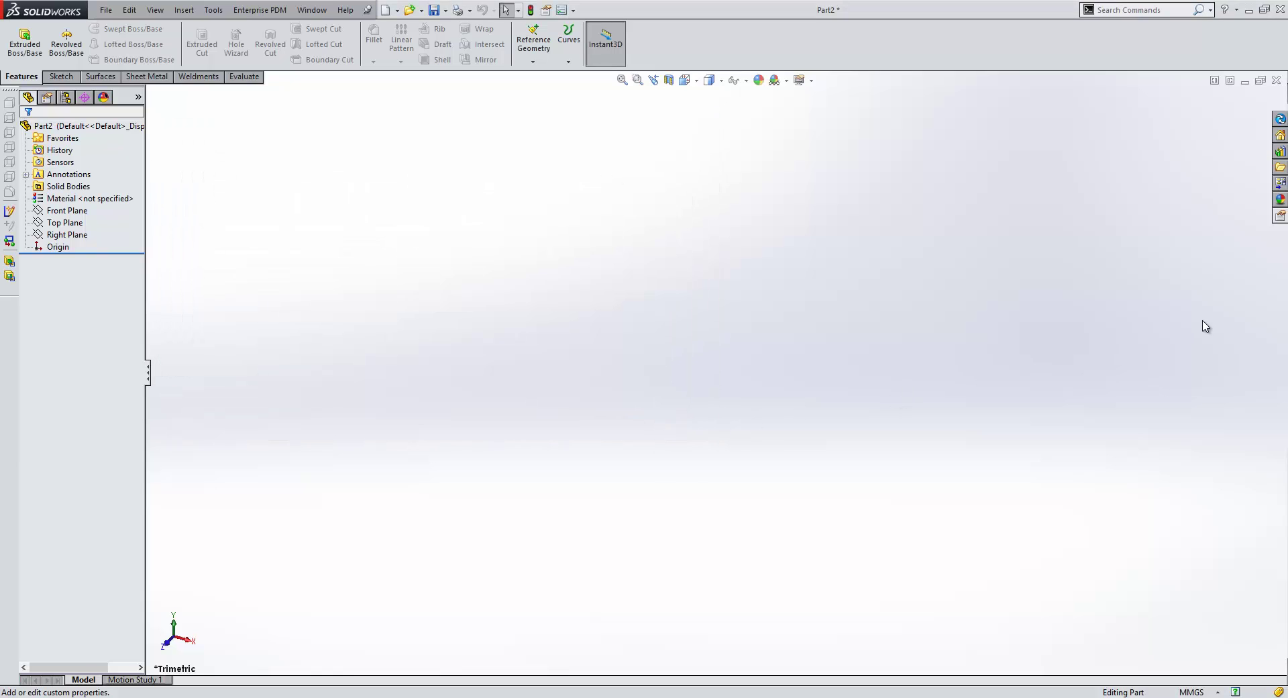
# Start a new custom property page template for parts and caption its group box "Part Details"
pyautogui.click(1280, 216)
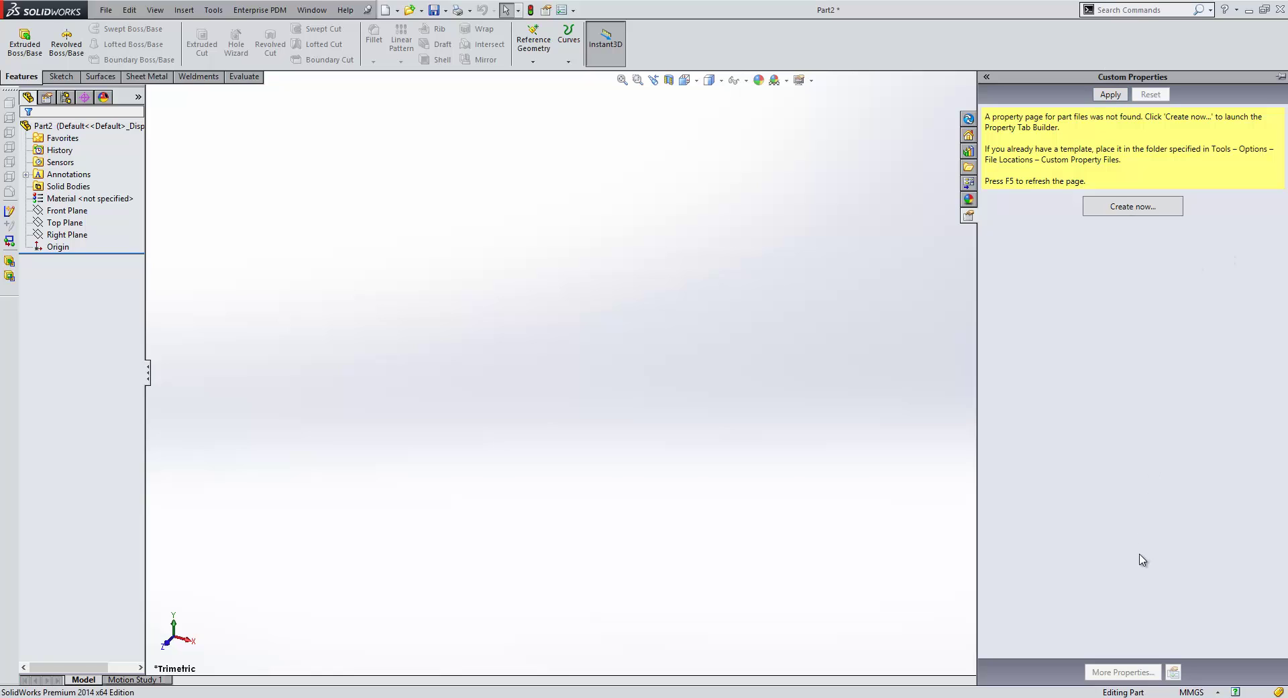
pyautogui.click(1164, 208)
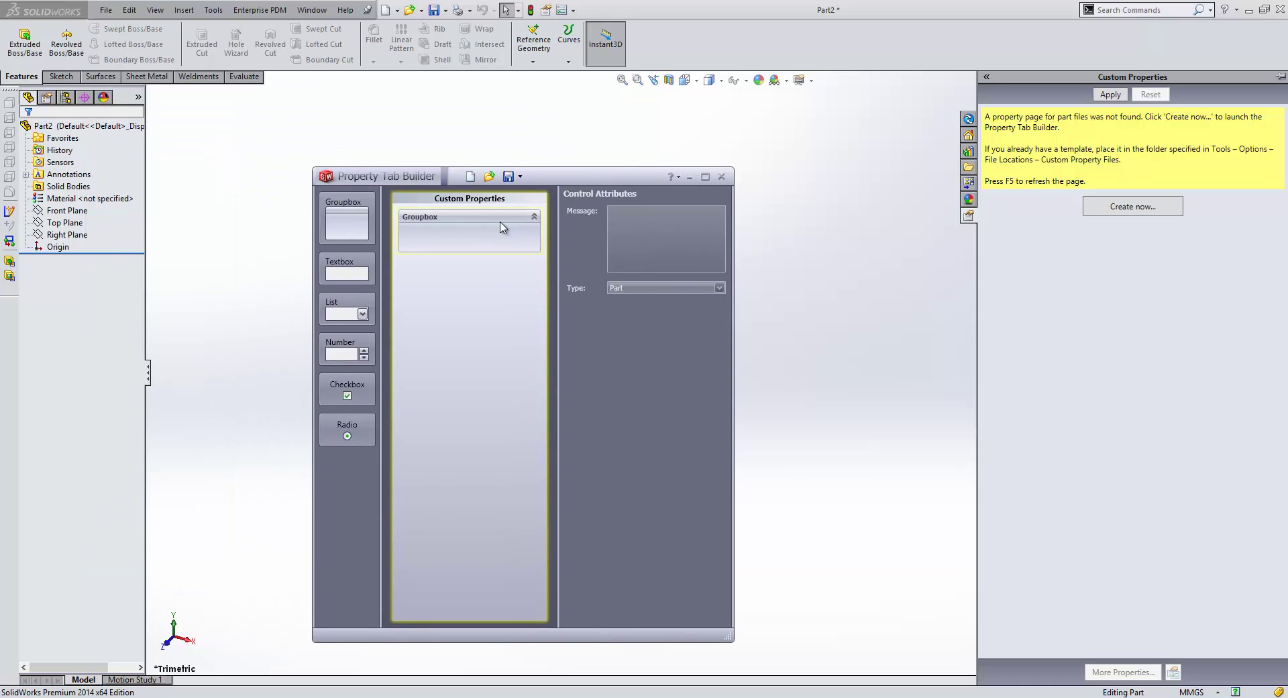
pyautogui.click(518, 230)
pyautogui.doubleClick(661, 212)
pyautogui.write('Part Details')
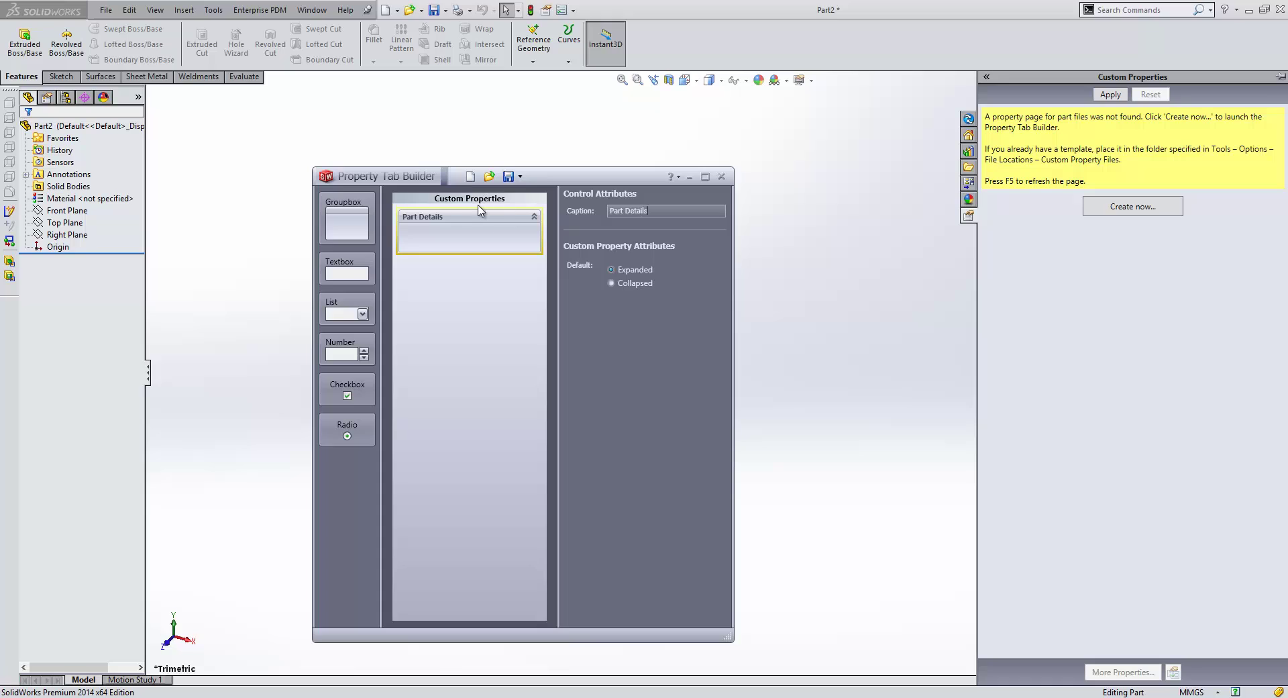
# Add a text box captioned "Part Number" to the Part Details group and link it to the Part_Number property
pyautogui.moveTo(356, 287); pyautogui.dragTo(453, 245)
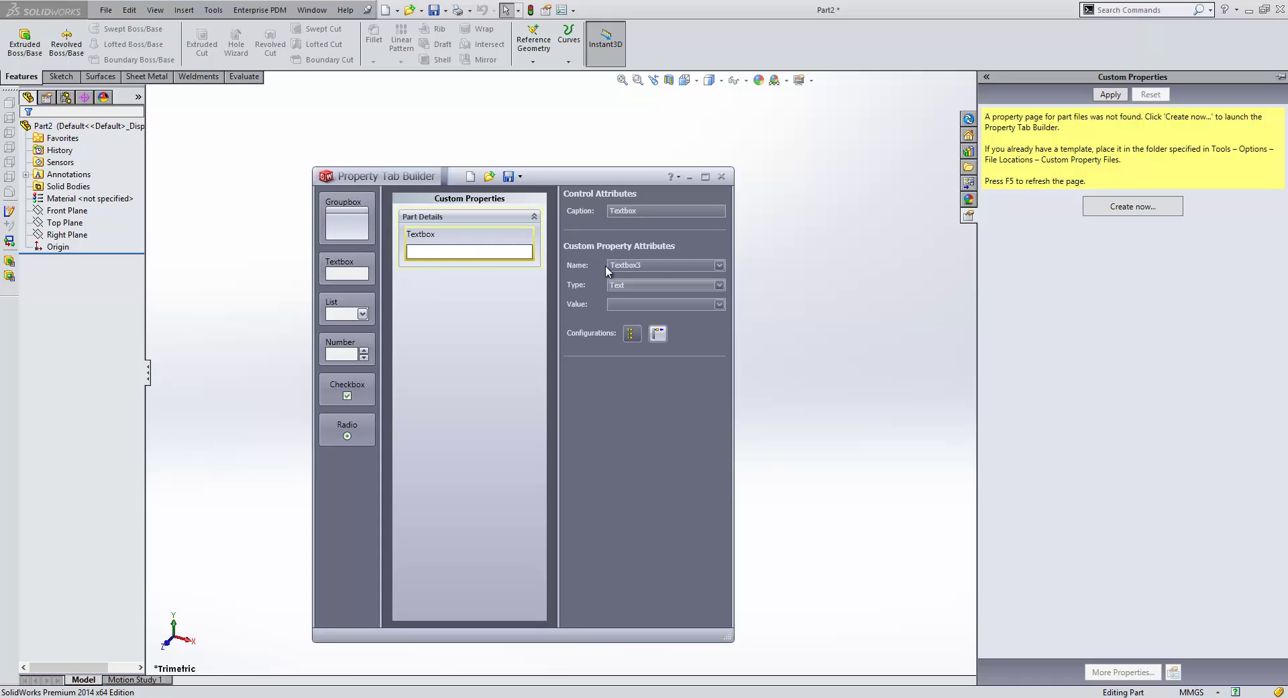
pyautogui.doubleClick(629, 212)
pyautogui.write('Part NumberPart_Number')
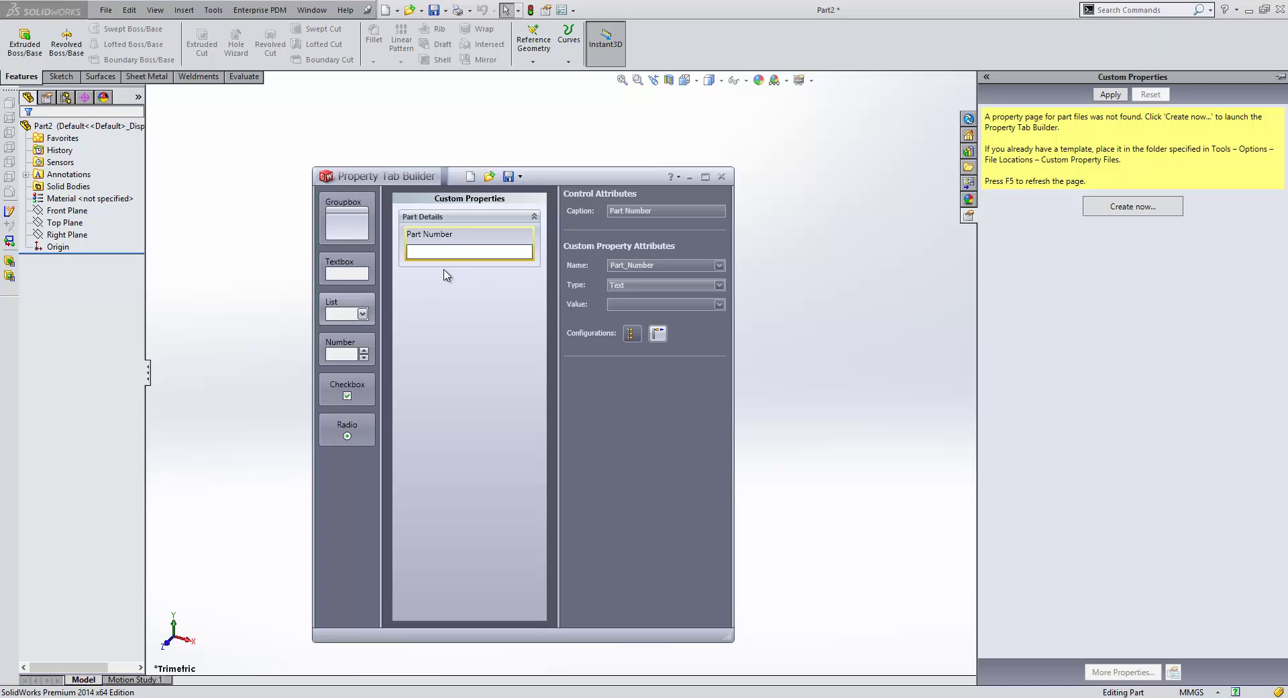
# Add a list captioned "Finish" below Part Number, linked to the Finish property, with the values Paint and Powder Coat
pyautogui.moveTo(448, 273); pyautogui.dragTo(454, 273)
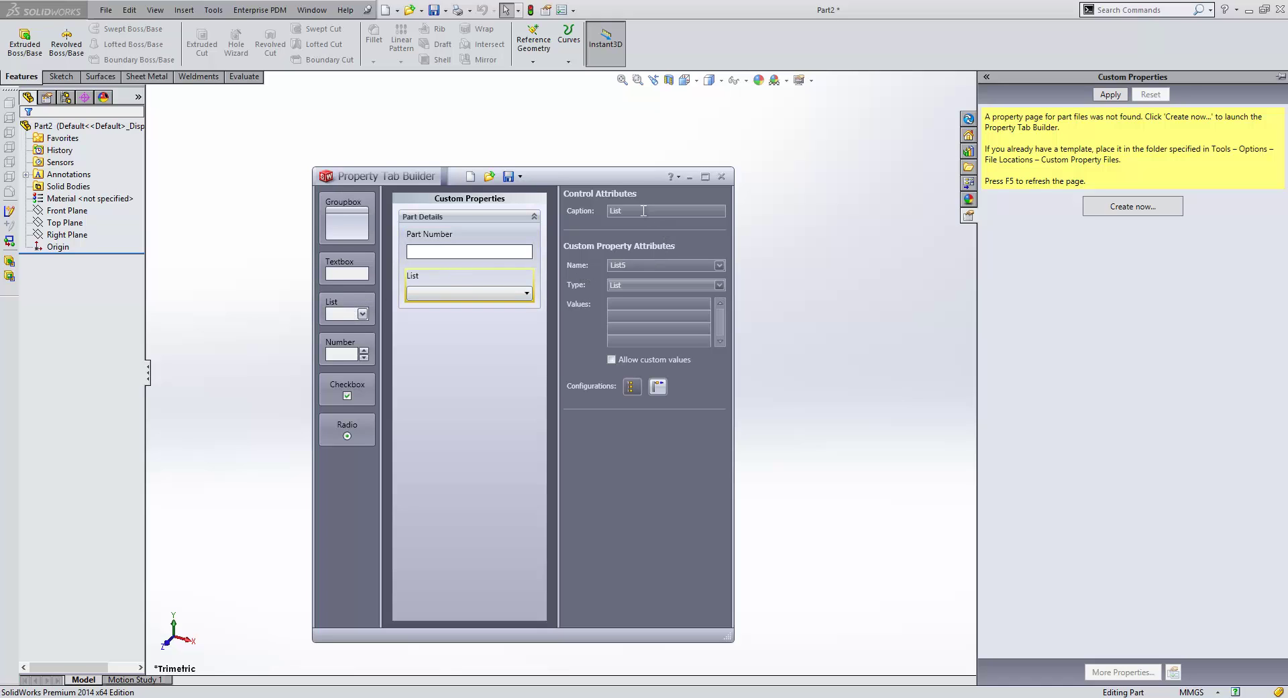
pyautogui.write('Finish')
pyautogui.press('Tab')
pyautogui.click(626, 303)
pyautogui.click(647, 284)
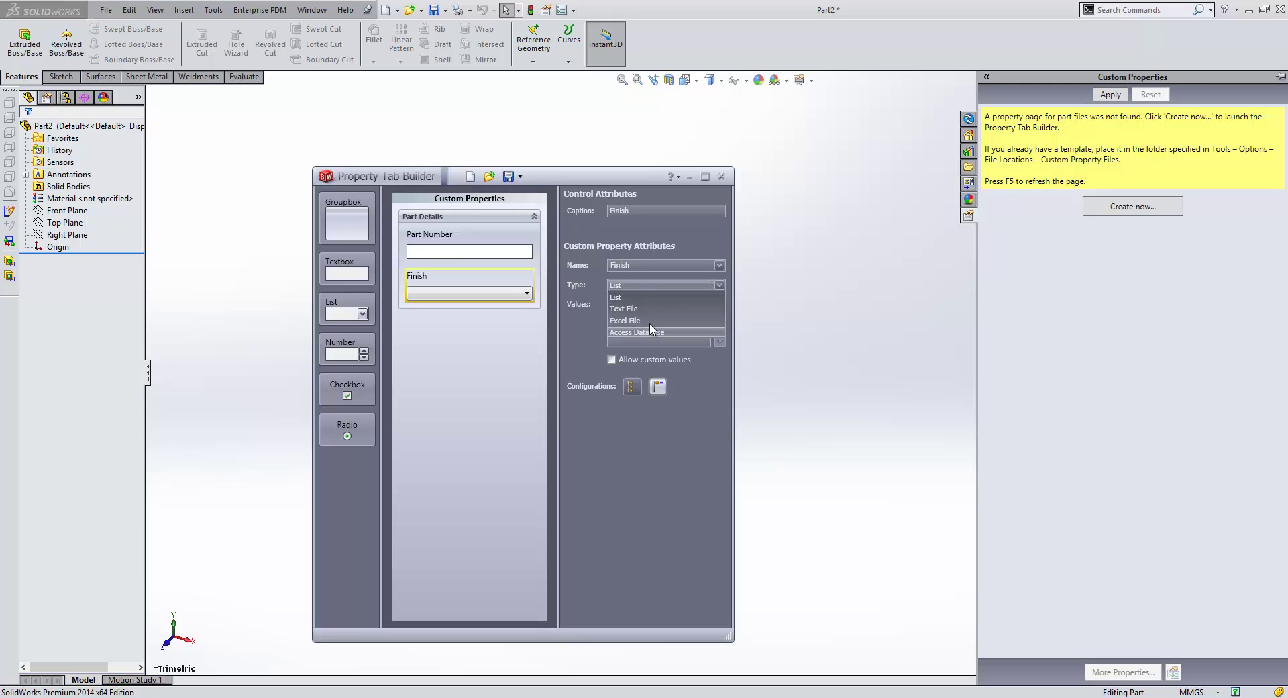
pyautogui.click(590, 313)
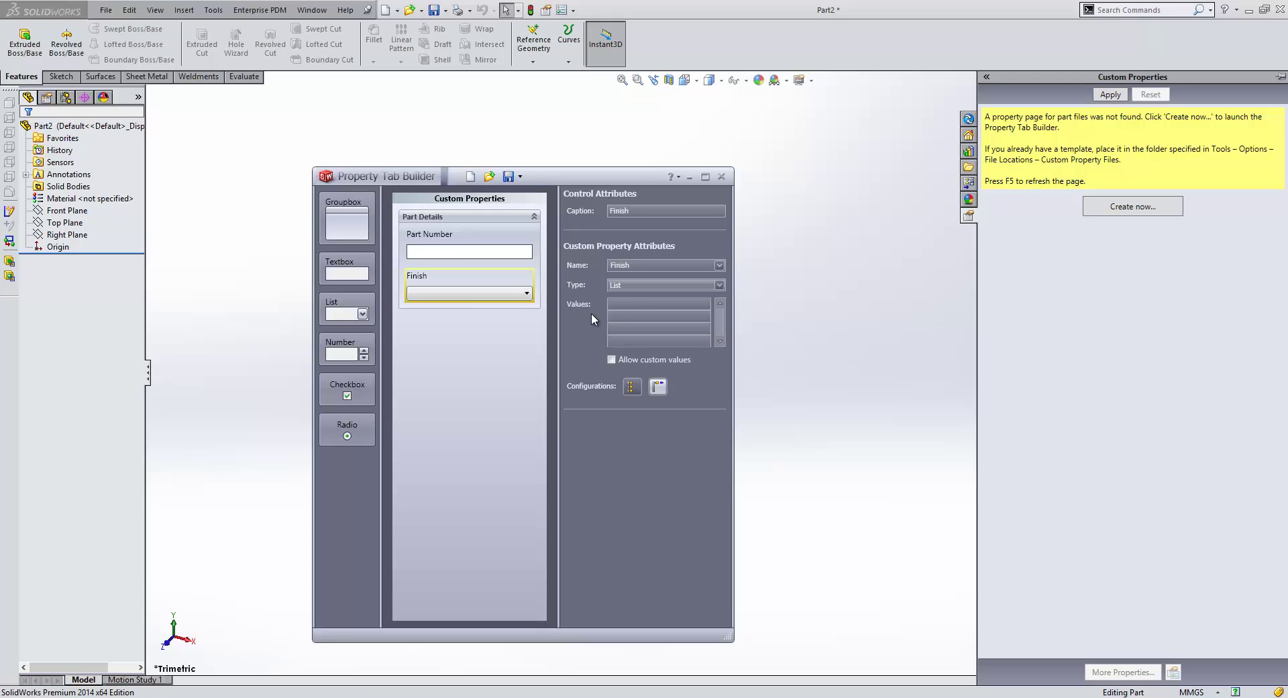
pyautogui.click(631, 305)
pyautogui.write('PaintPoweder Coa')
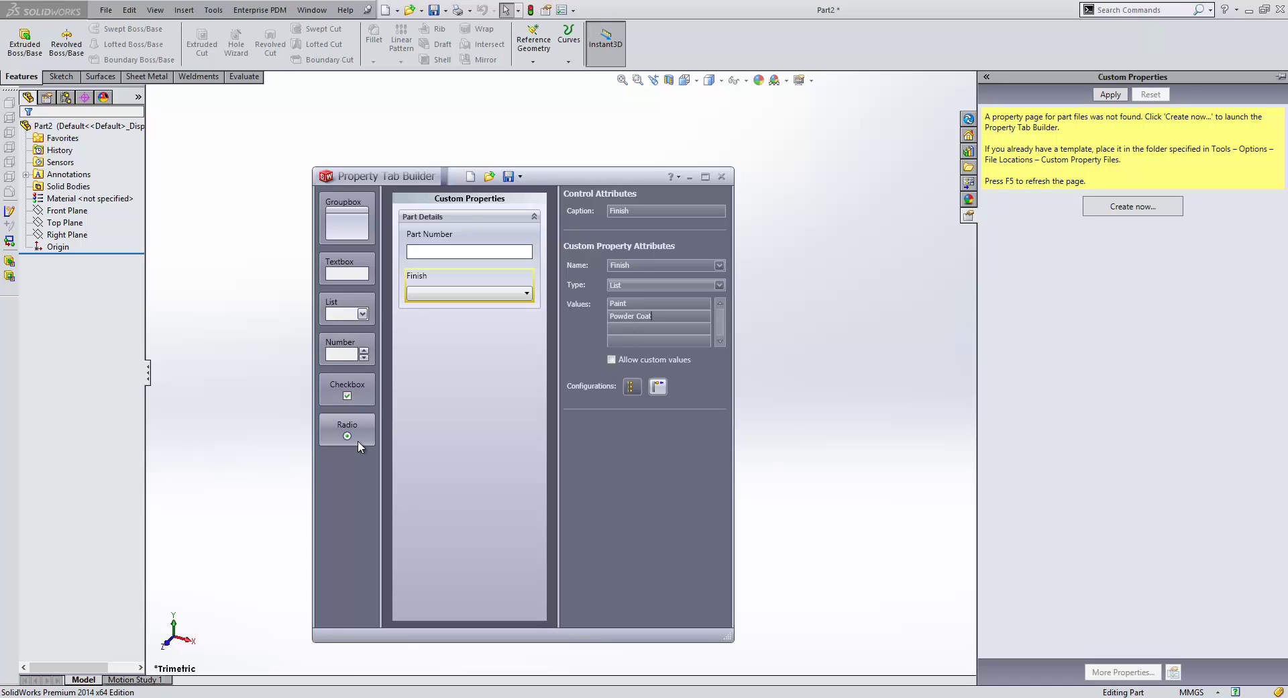
# Add a checkbox captioned "Fabricated" below the Finish list in the Part Details group
pyautogui.moveTo(357, 440); pyautogui.dragTo(448, 315)
pyautogui.click(609, 210)
pyautogui.write('Fabricated')
pyautogui.press('Delete')
pyautogui.press('Delete')
pyautogui.press('Delete')
pyautogui.press('Delete')
pyautogui.press('Delete')
pyautogui.press('Delete')
pyautogui.press('Delete')
pyautogui.press('Delete')
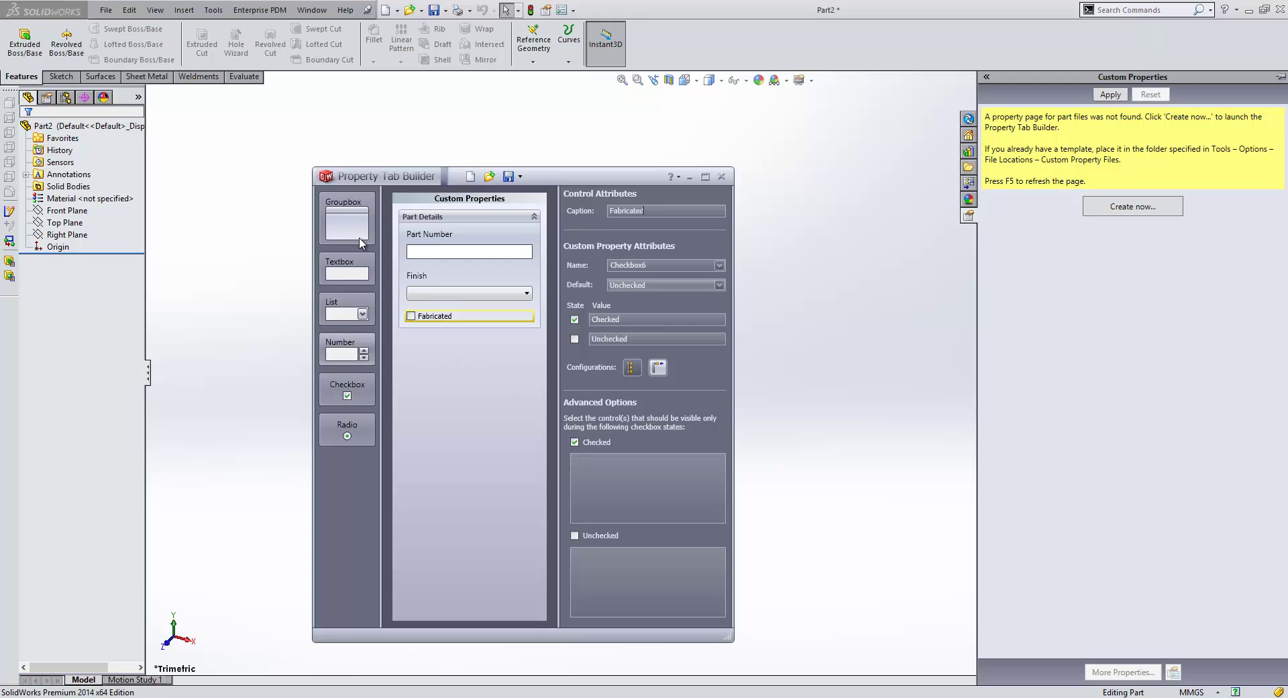
# Add a text box captioned "Machine" below the Fabricated checkbox
pyautogui.moveTo(346, 272); pyautogui.dragTo(453, 359)
pyautogui.doubleClick(649, 212)
pyautogui.write('Machine')
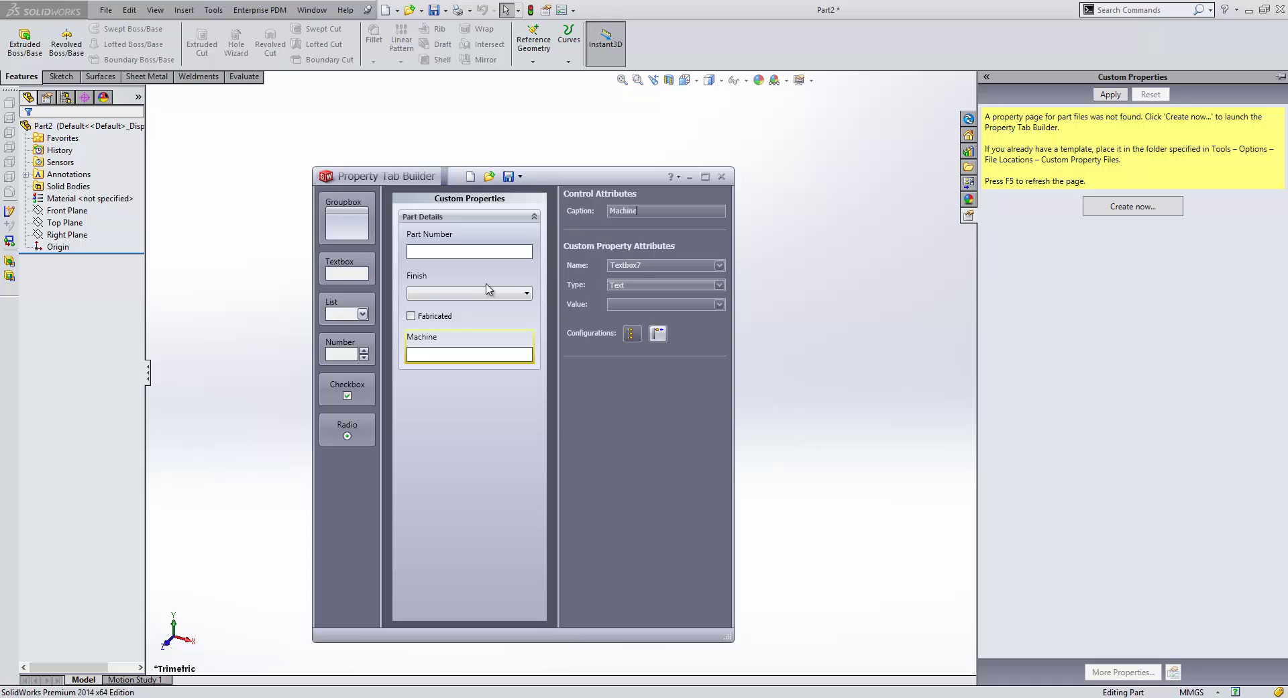
# Make the Machine text box visible only when the Fabricated checkbox is checked
pyautogui.click(479, 316)
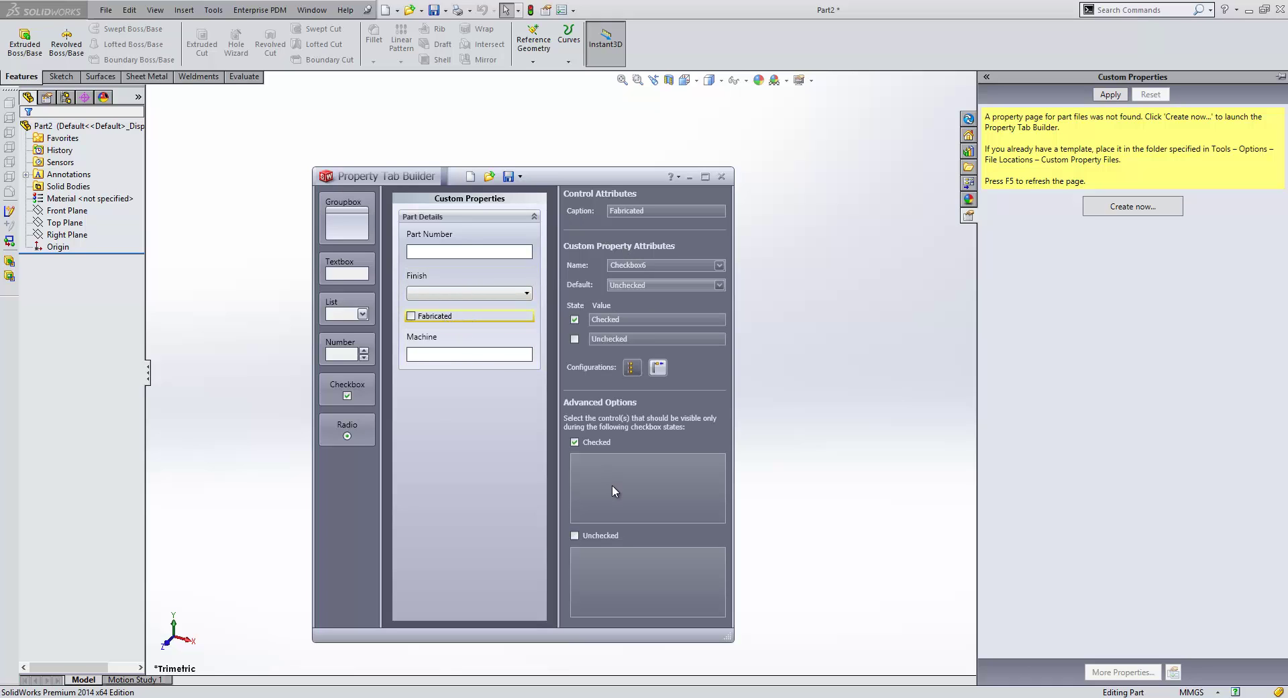
pyautogui.click(612, 484)
pyautogui.click(488, 351)
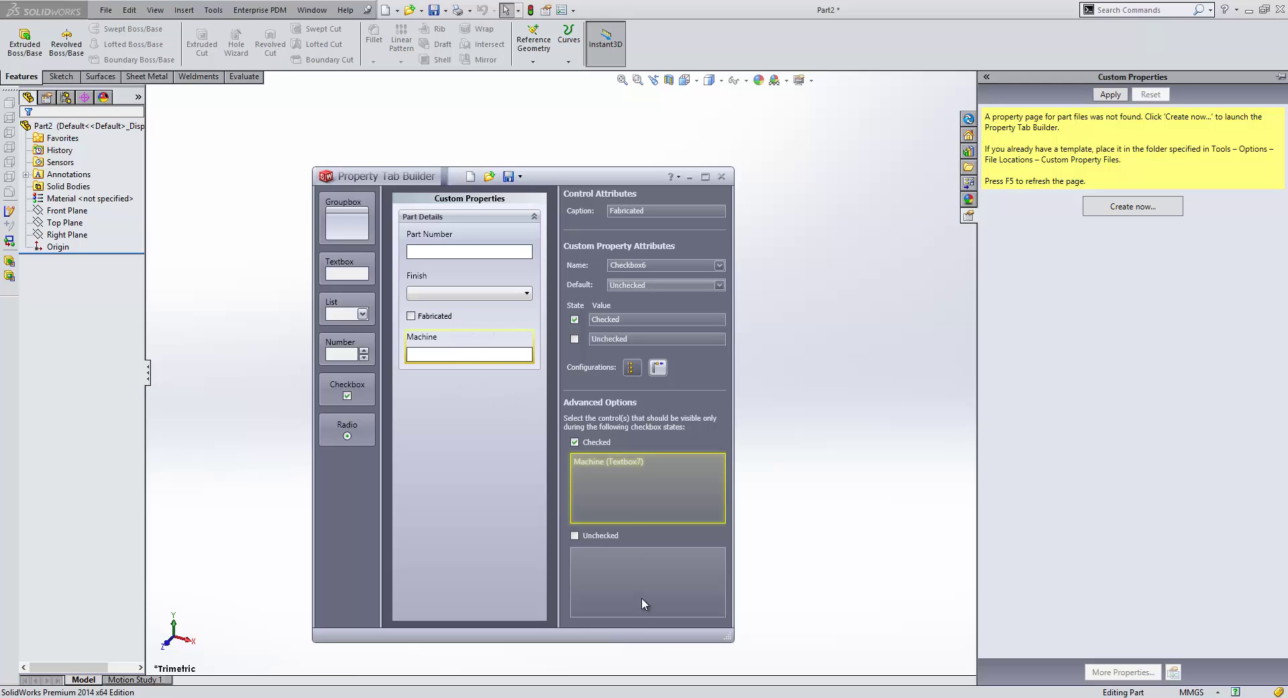
# Save the property template as template.prtprp in the english folder and reload the part's custom property page with it
pyautogui.click(509, 177)
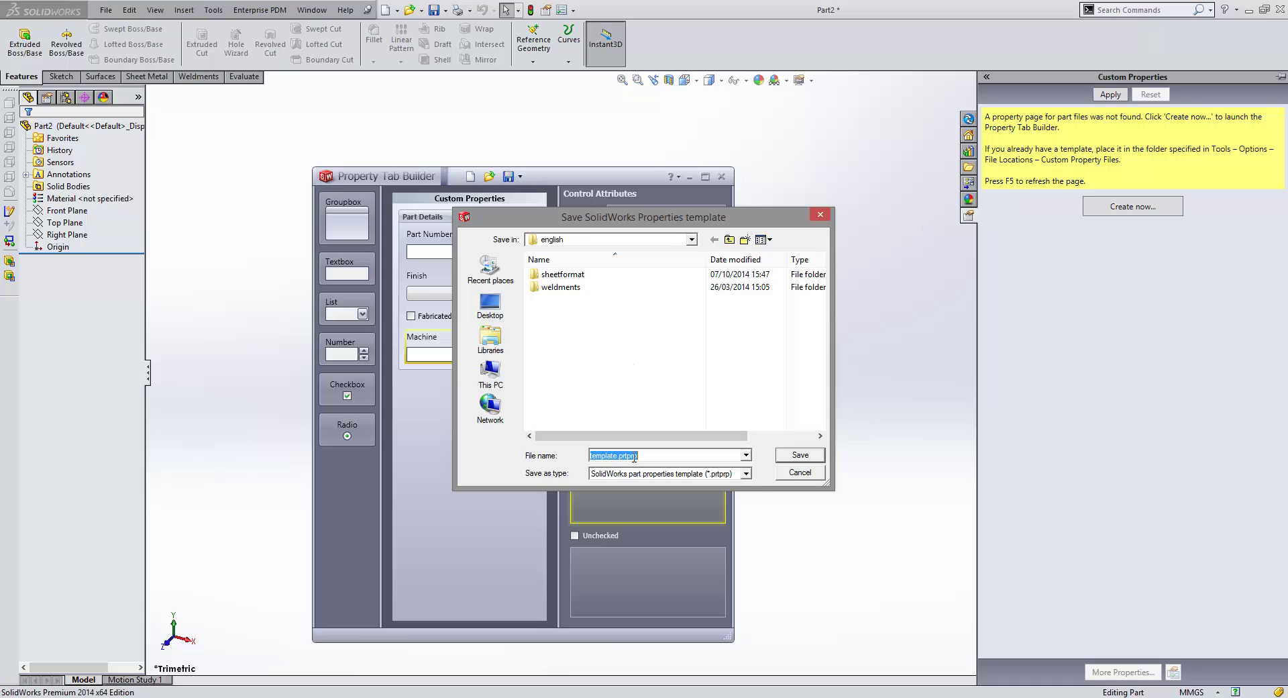
pyautogui.click(799, 456)
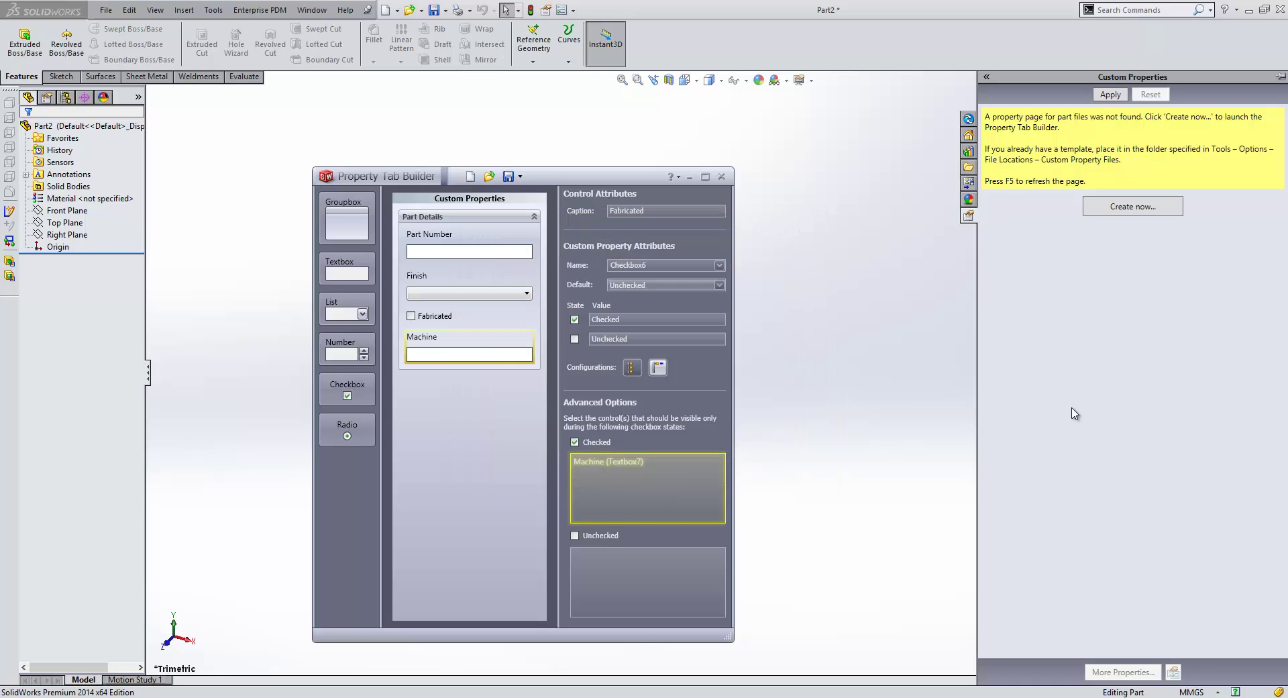
pyautogui.hotkey('alt', 'F4')
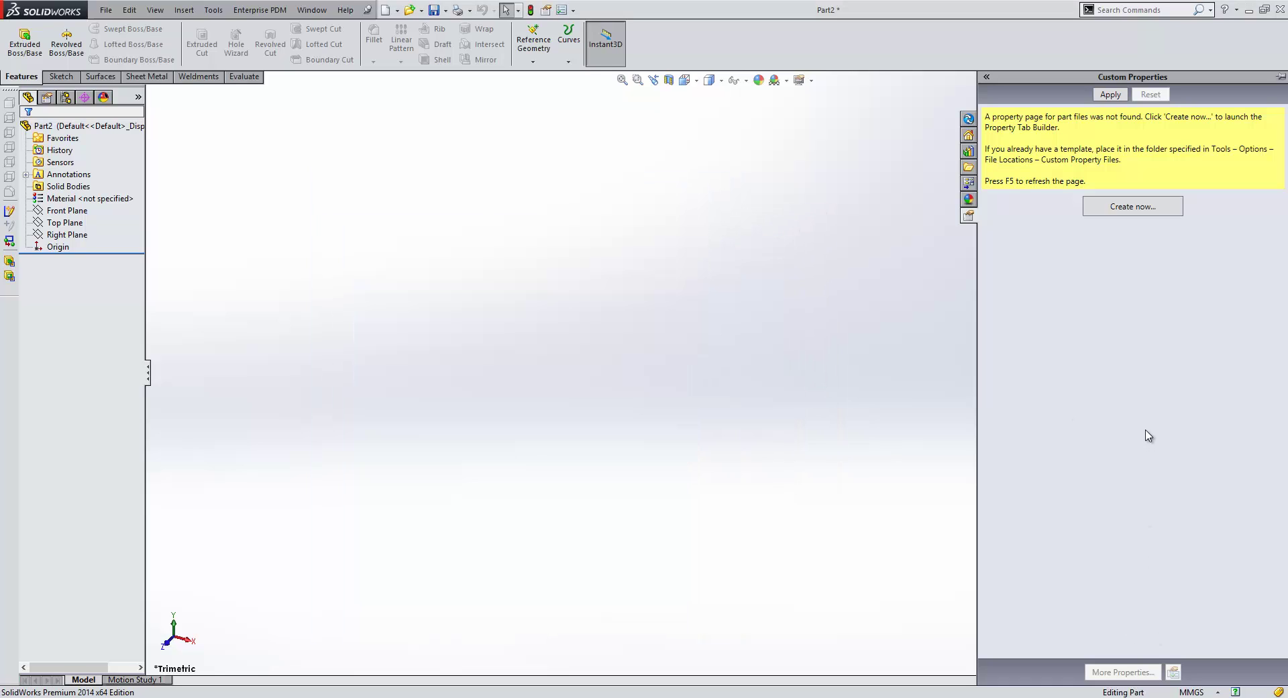
pyautogui.press('F5')
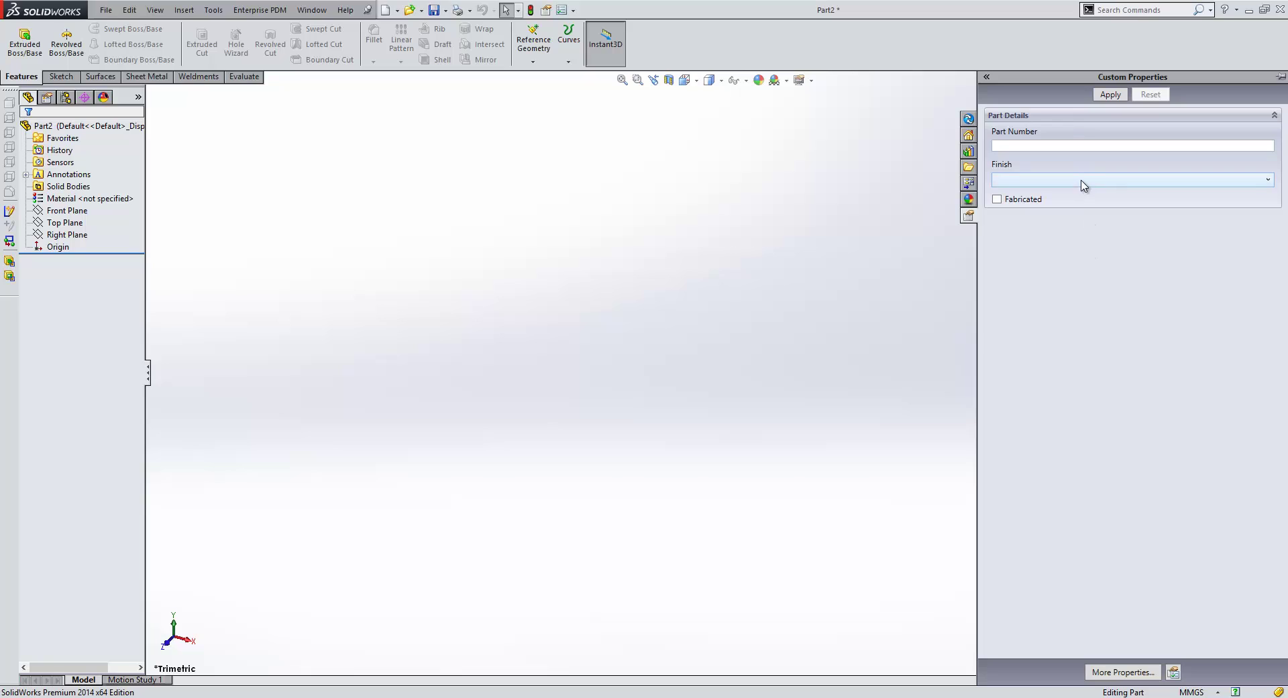
# View the choices offered by the Finish list on the new property page
pyautogui.click(1081, 183)
pyautogui.click(1082, 231)
# Switch the part's custom property page to the more detailed template with Metal Shop, Purchasing and Project Details groups
pyautogui.click(1175, 673)
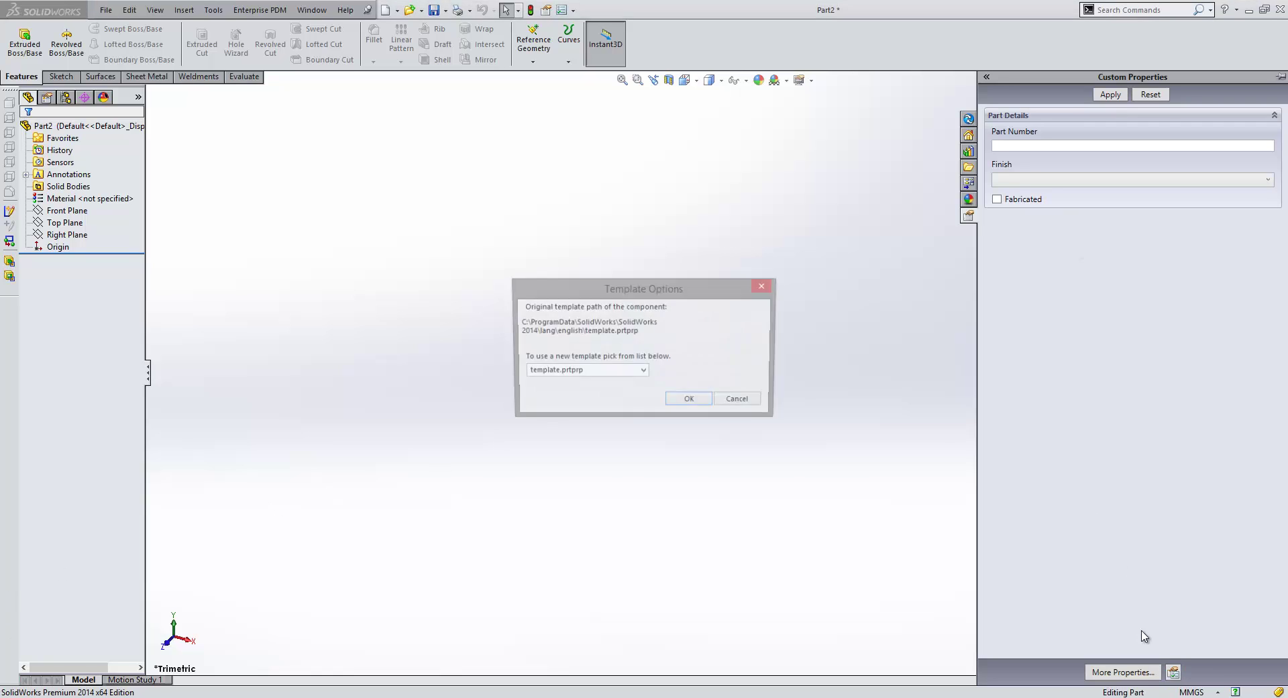
pyautogui.click(643, 371)
pyautogui.click(624, 387)
pyautogui.click(690, 401)
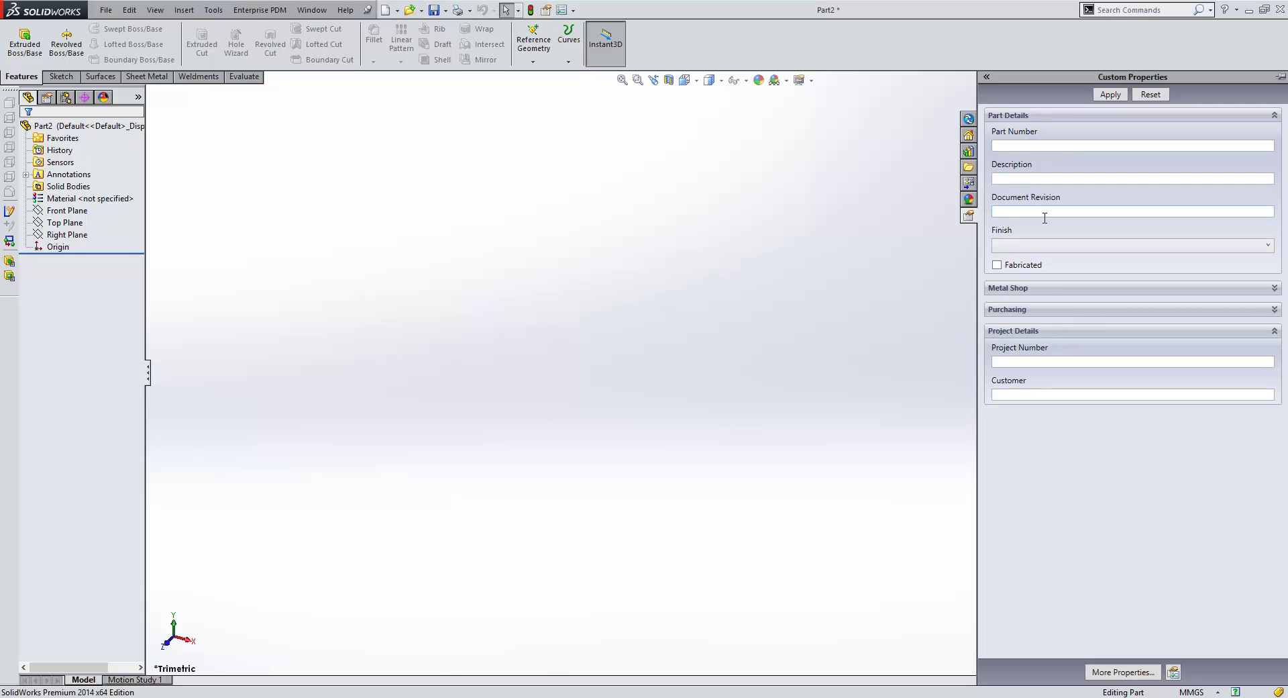
# Examine the page's Finish choices, how the Fabricated checkbox affects the Metal Shop group, and the Purchasing fields
pyautogui.click(1053, 248)
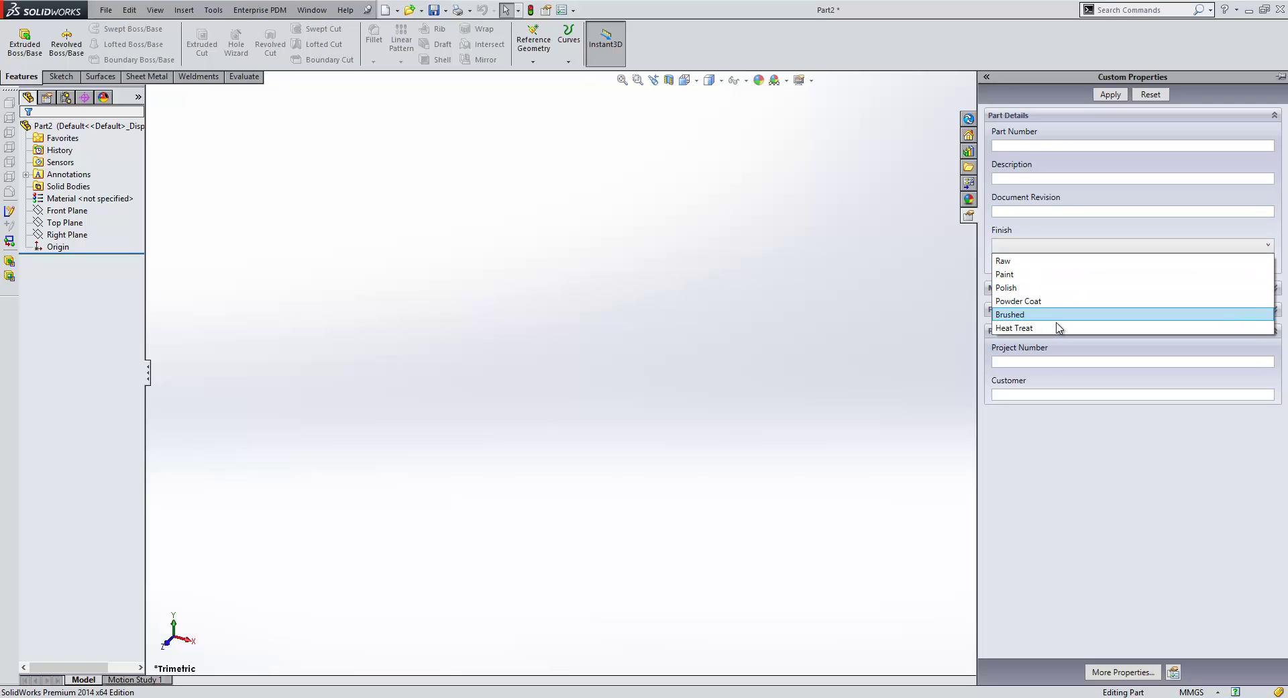
pyautogui.click(1076, 500)
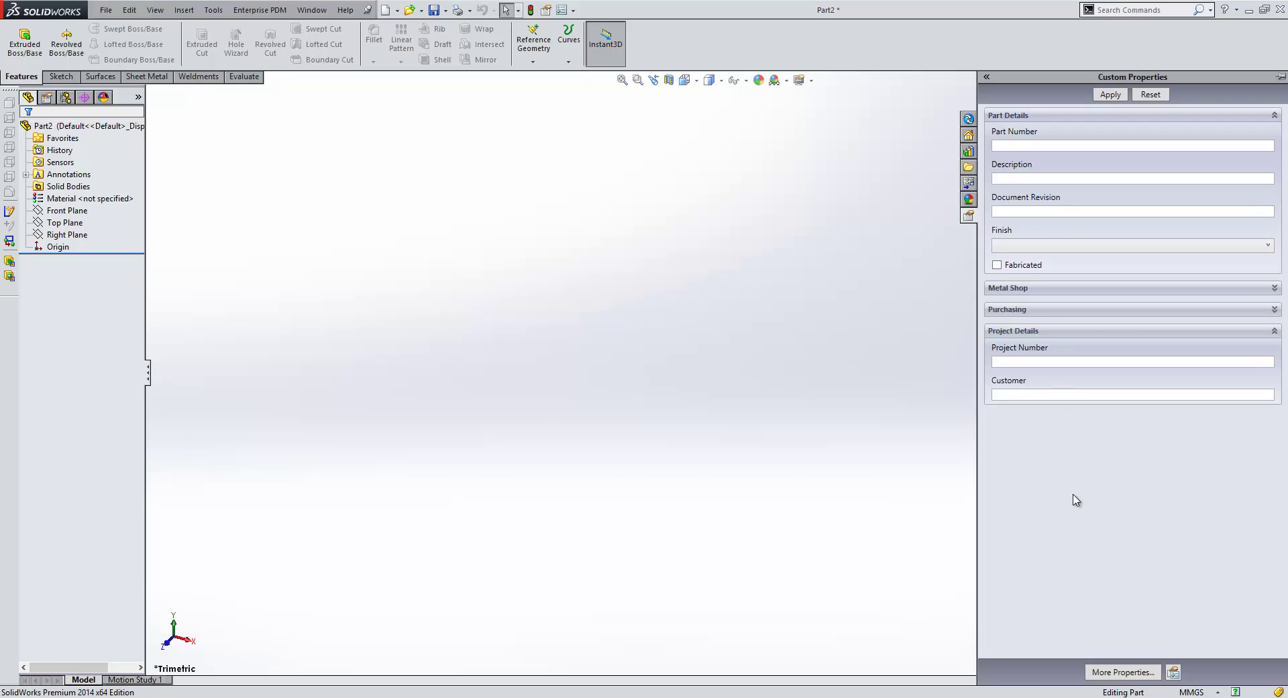
pyautogui.click(1018, 267)
pyautogui.click(1028, 287)
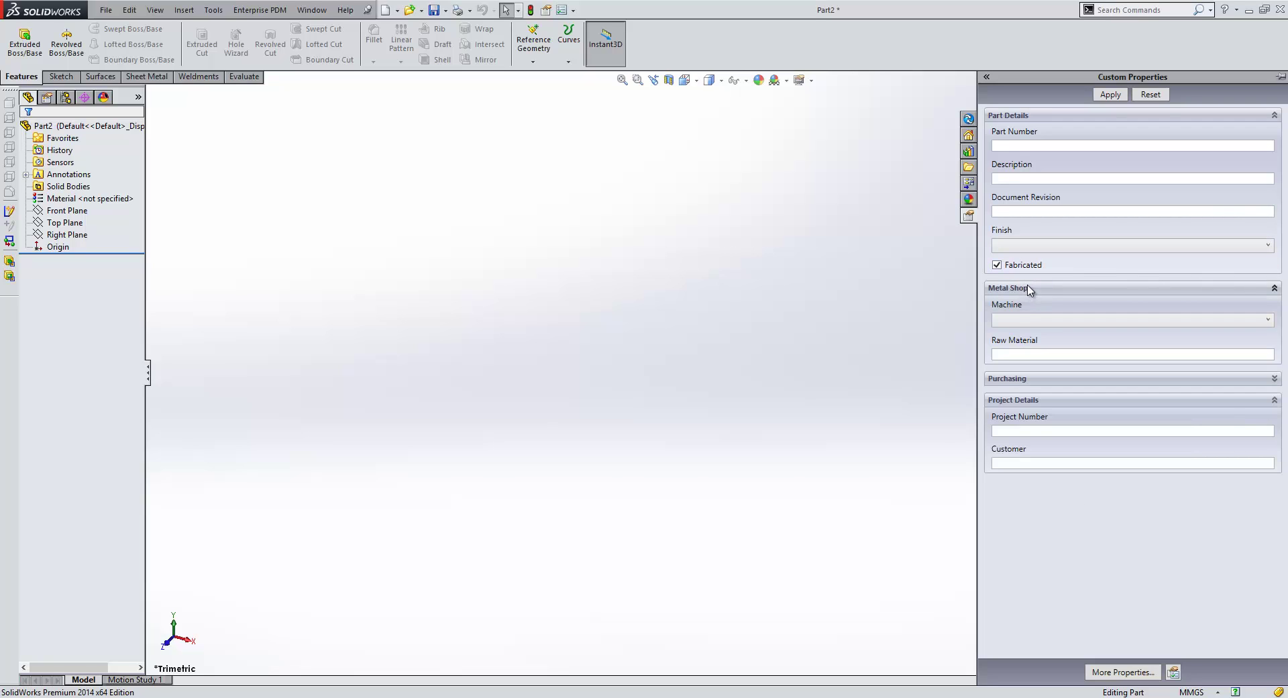
pyautogui.click(998, 265)
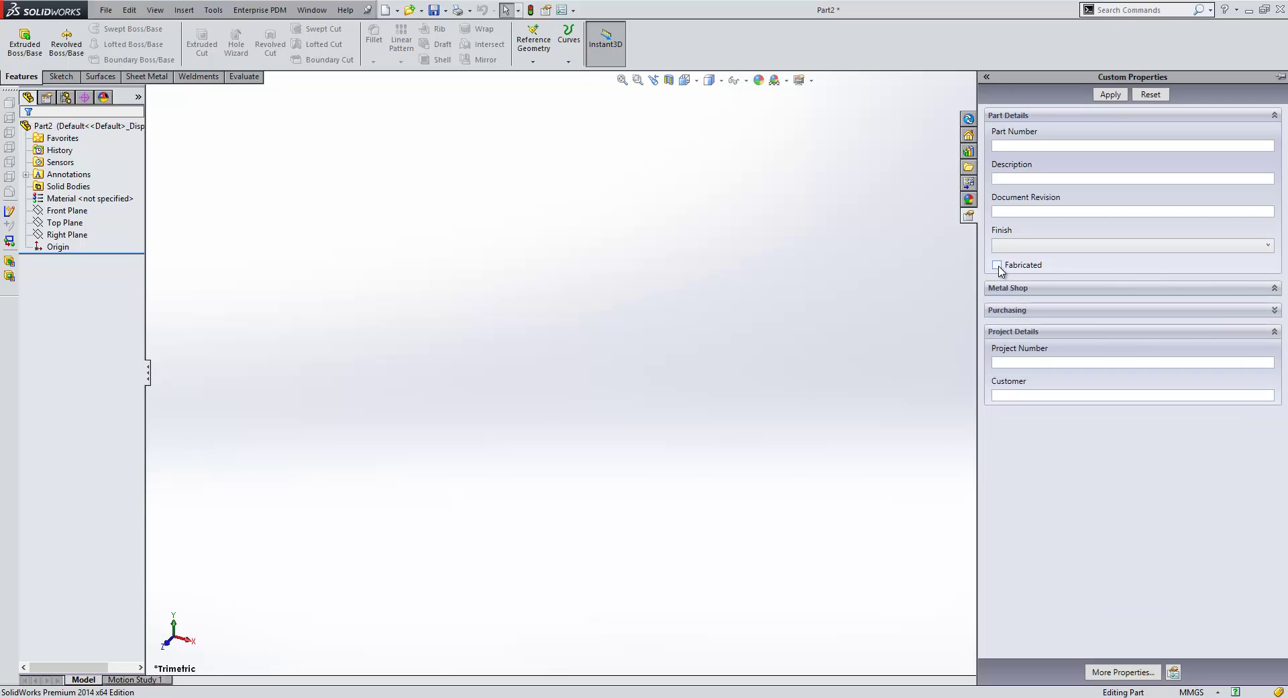
pyautogui.click(1045, 310)
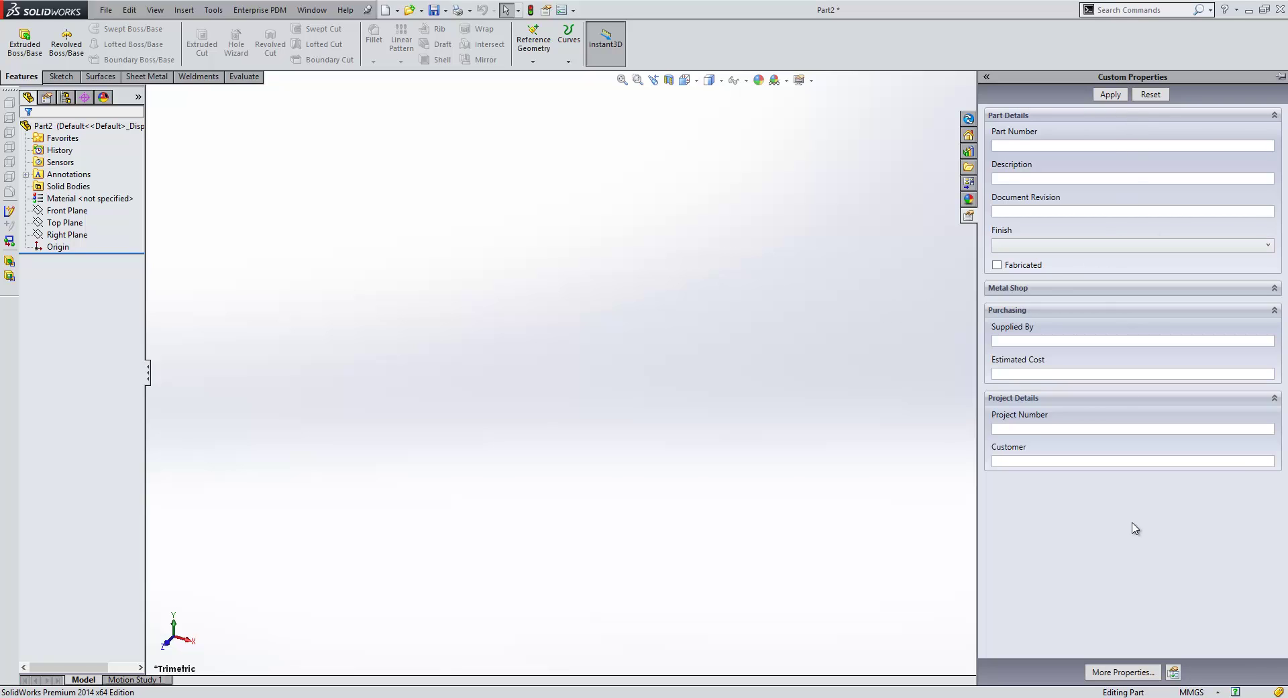
pyautogui.click(818, 465)
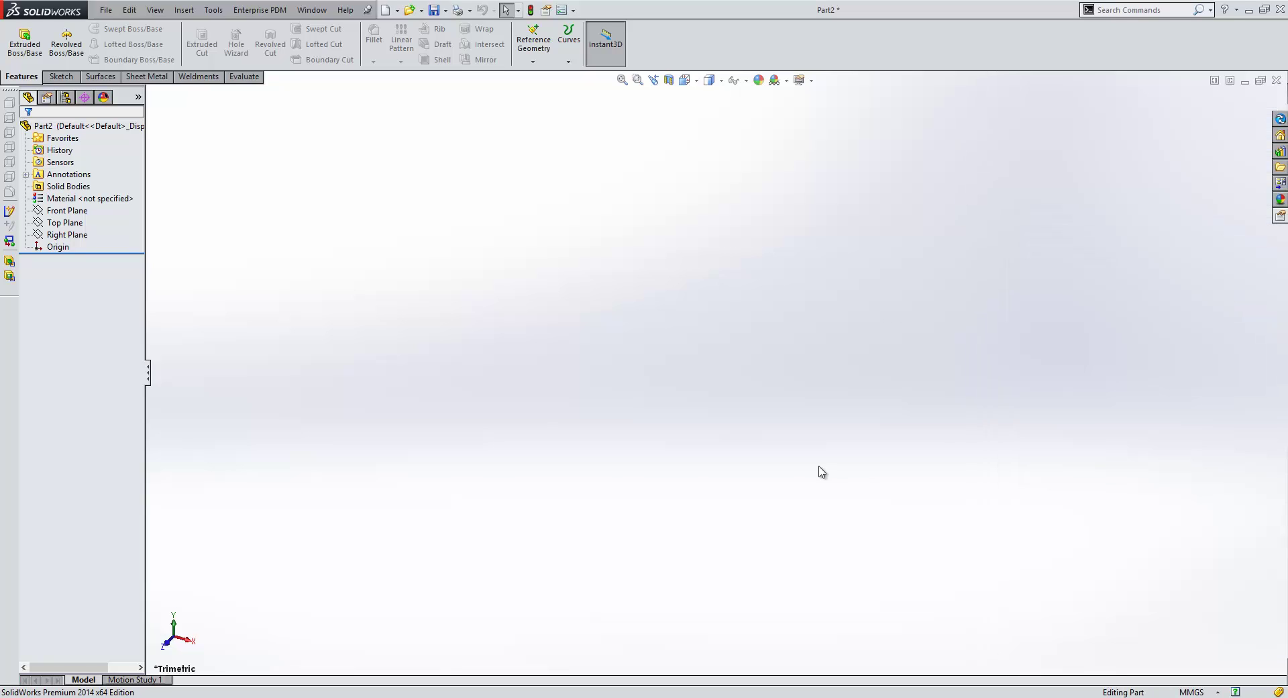
# In the supercharger assembly, select the components from Casement1rev2<1> through Casement1rev2<4>, including Impeller1 to Impeller3 casements, and open their shared custom properties
pyautogui.press('Return')
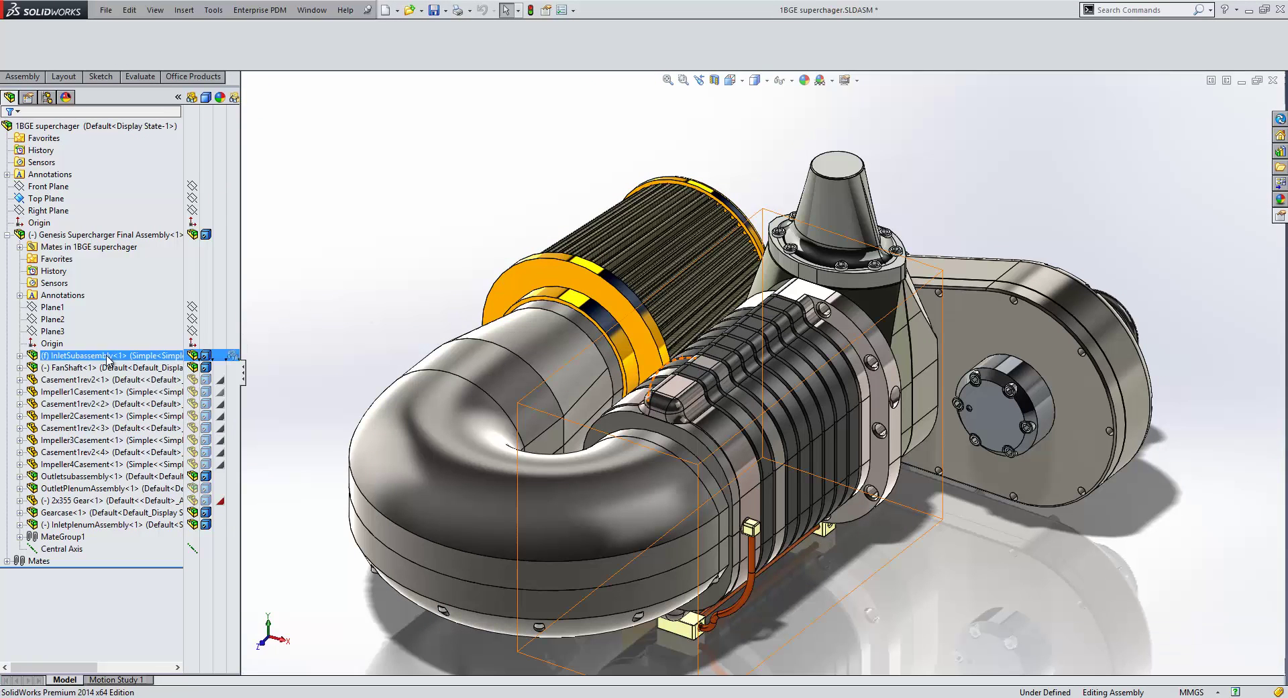
pyautogui.click(84, 381)
pyautogui.keyDown('shift'); pyautogui.click(84, 428); pyautogui.keyUp('shift')
pyautogui.keyDown('ctrl'); pyautogui.click(85, 452); pyautogui.keyUp('ctrl')
pyautogui.keyDown('ctrl'); pyautogui.click(81, 440); pyautogui.keyUp('ctrl')
pyautogui.click(1280, 216)
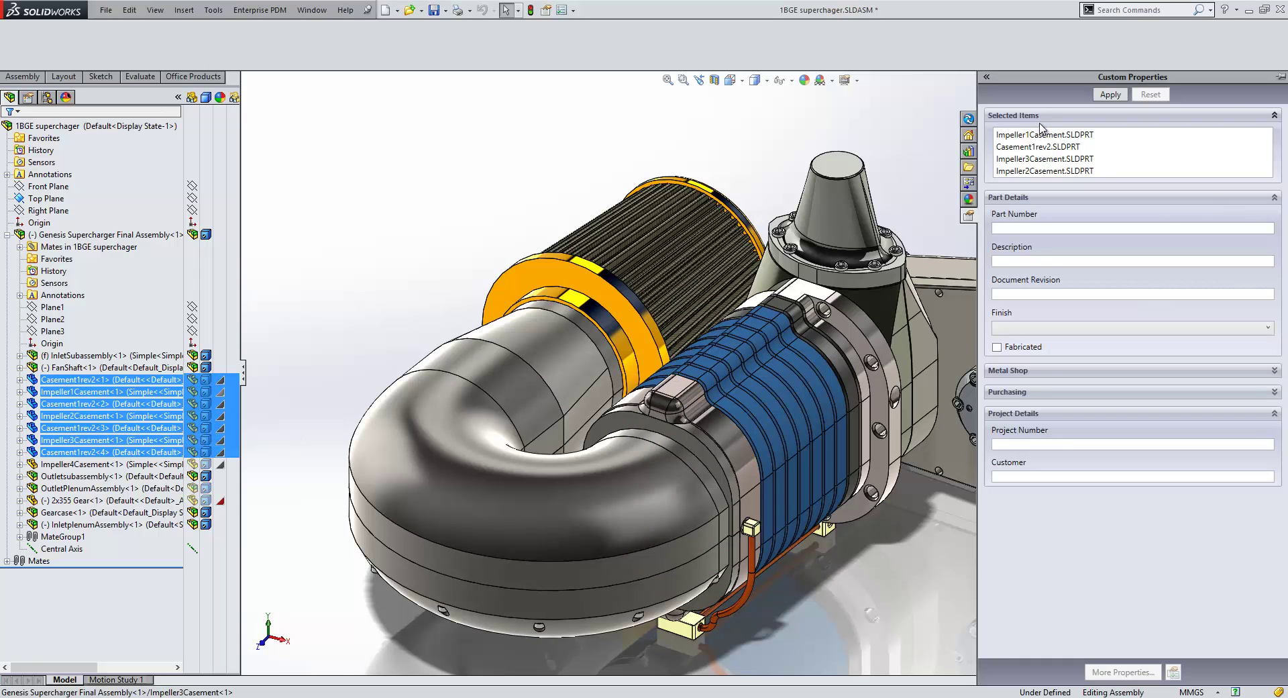